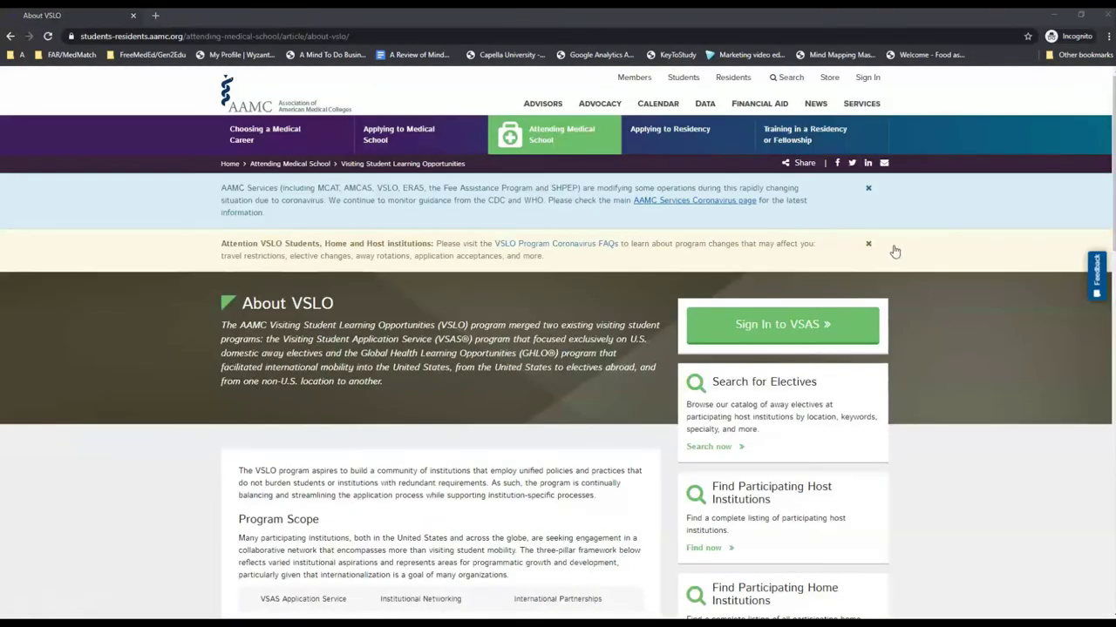
Step: Sign in to VSAS from About VSLO to open Find Electives listing all 7977 electives
click(782, 329)
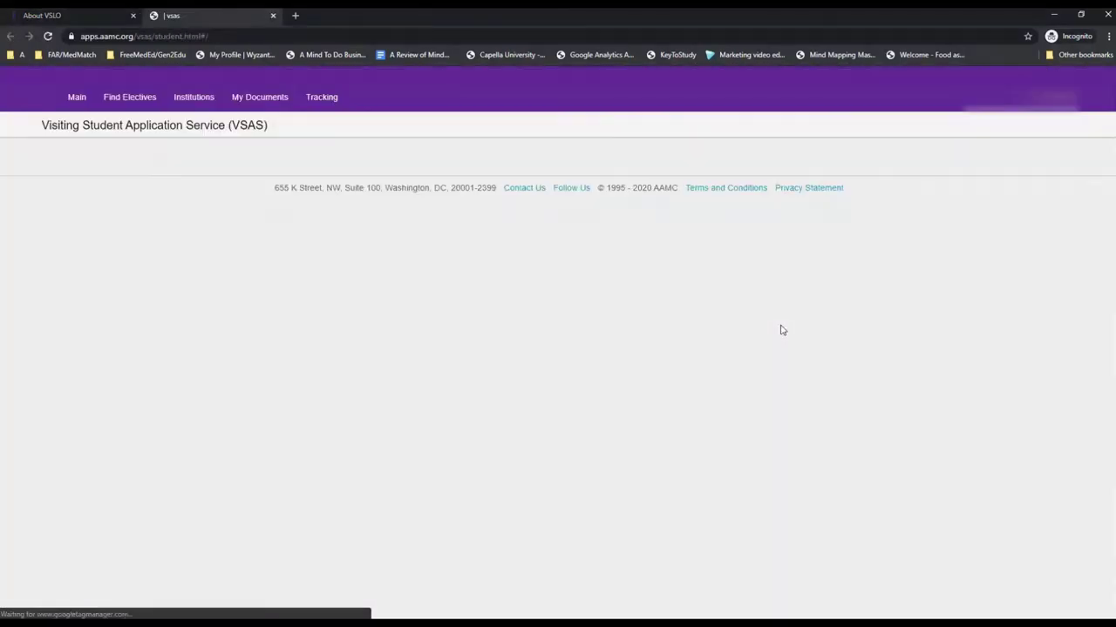
click(234, 101)
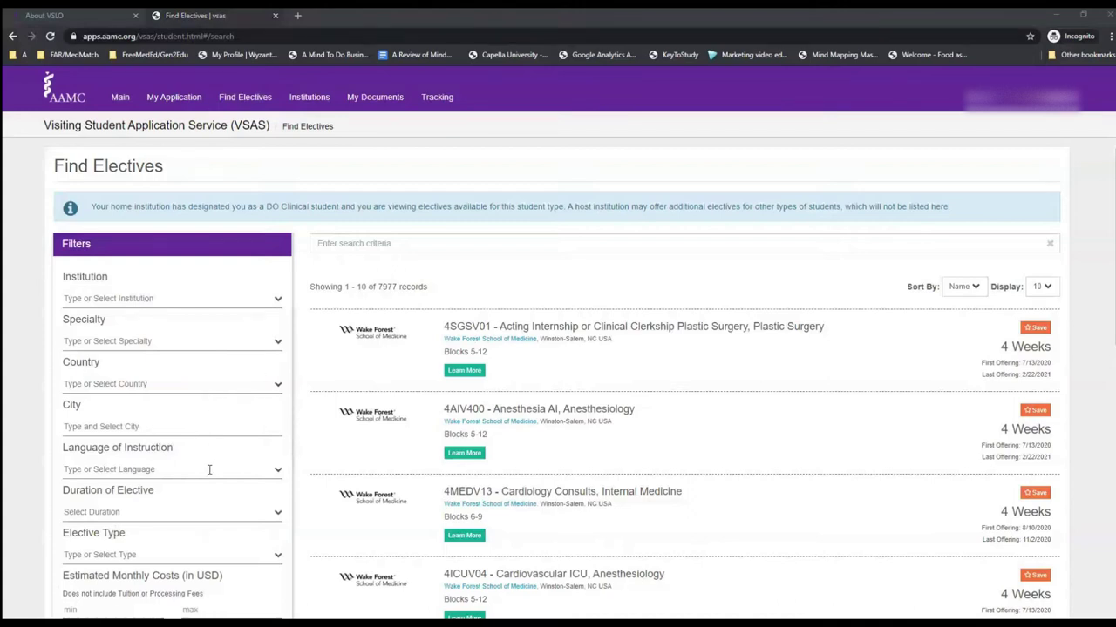
click(279, 300)
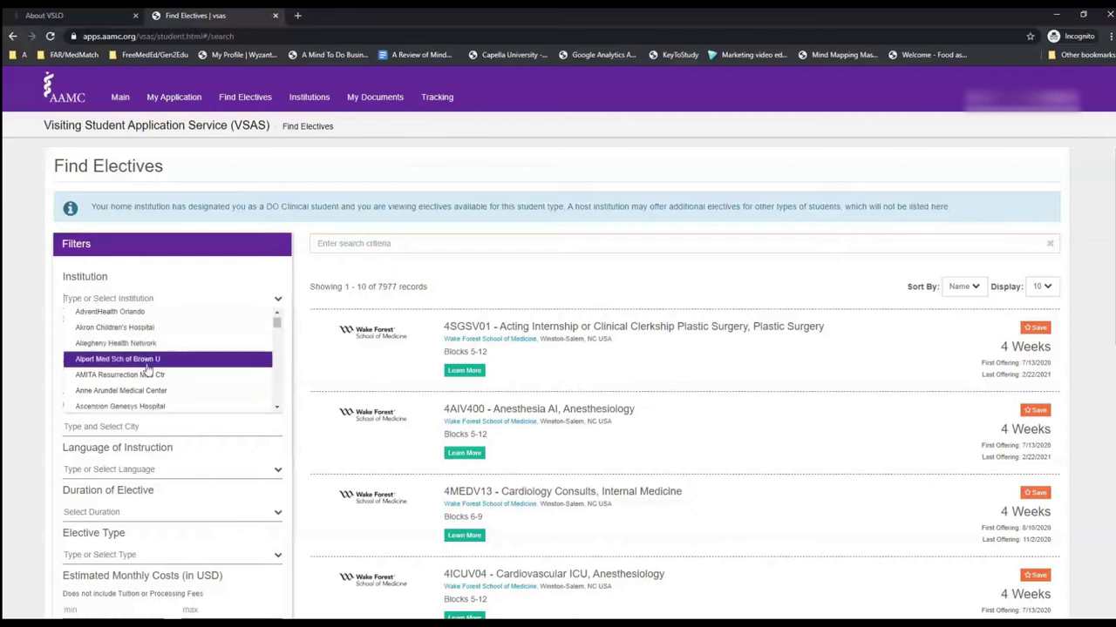
scroll(150, 373, down, 1)
scroll(150, 373, down, 3)
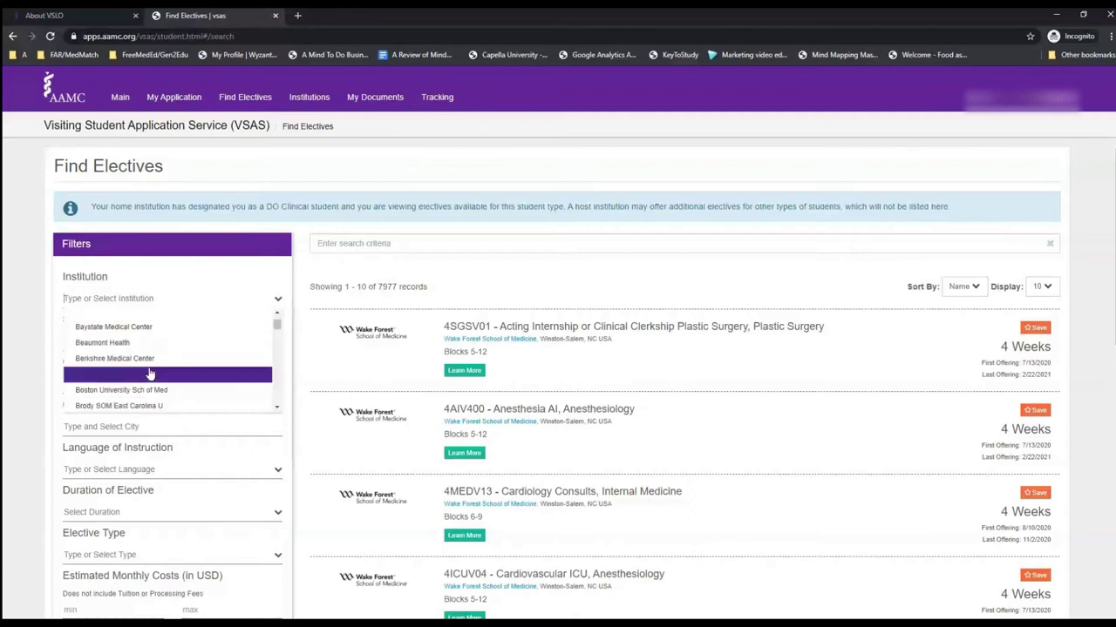
scroll(187, 383, down, 2)
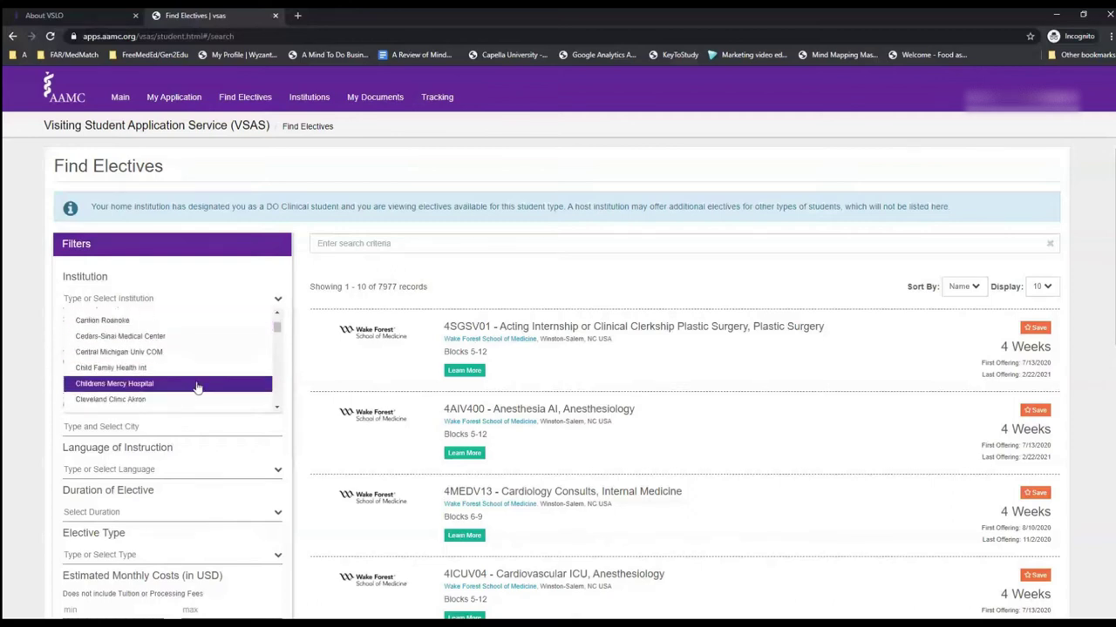
scroll(197, 387, down, 2)
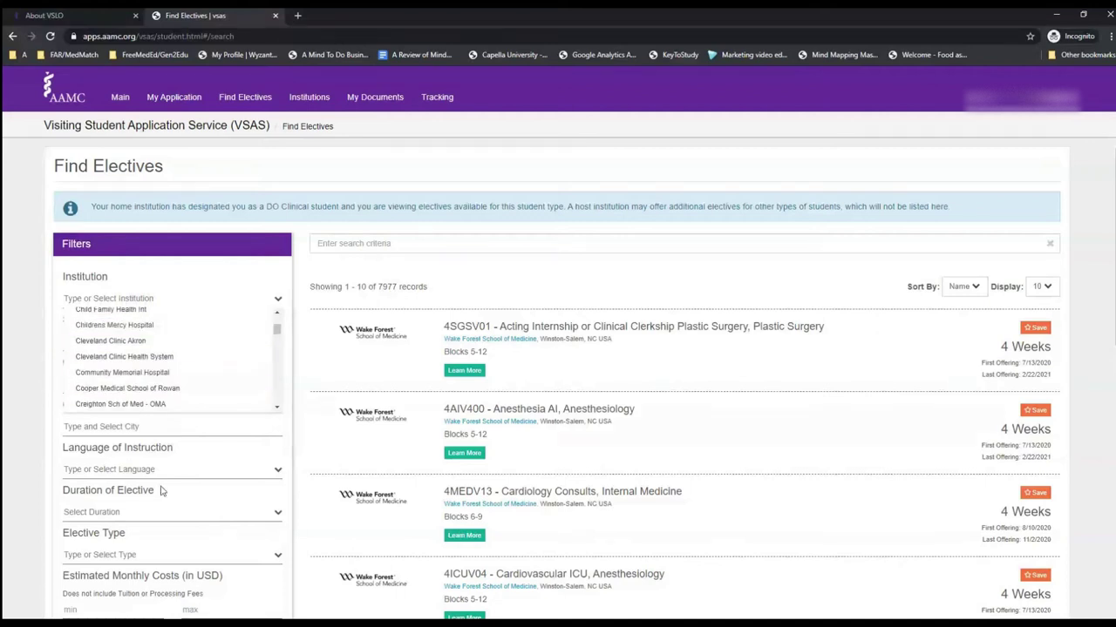
click(273, 511)
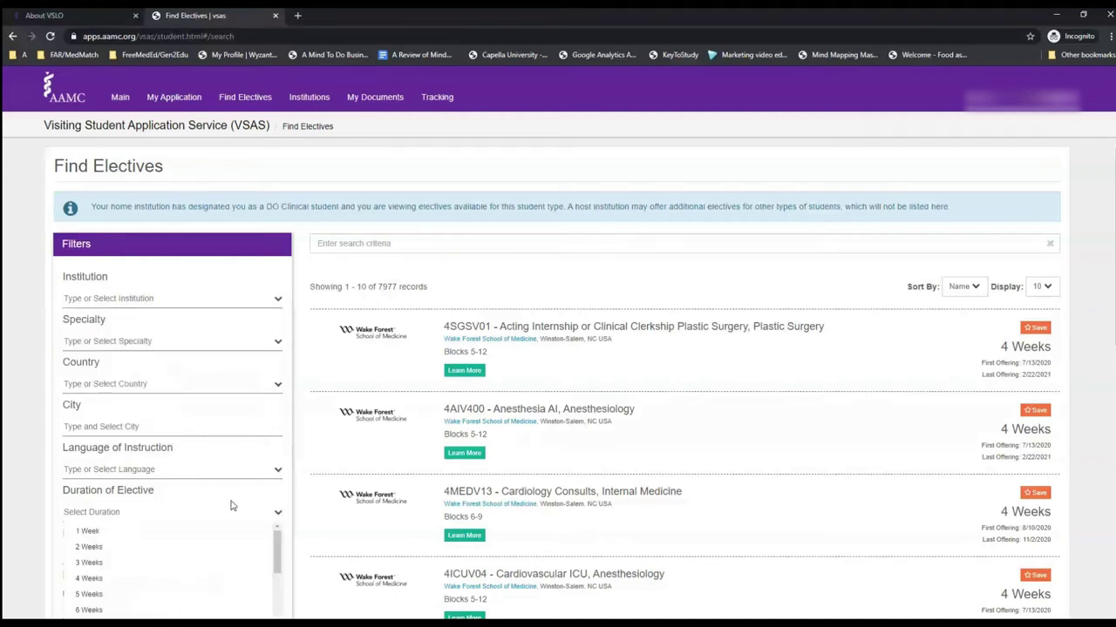
scroll(323, 464, down, 2)
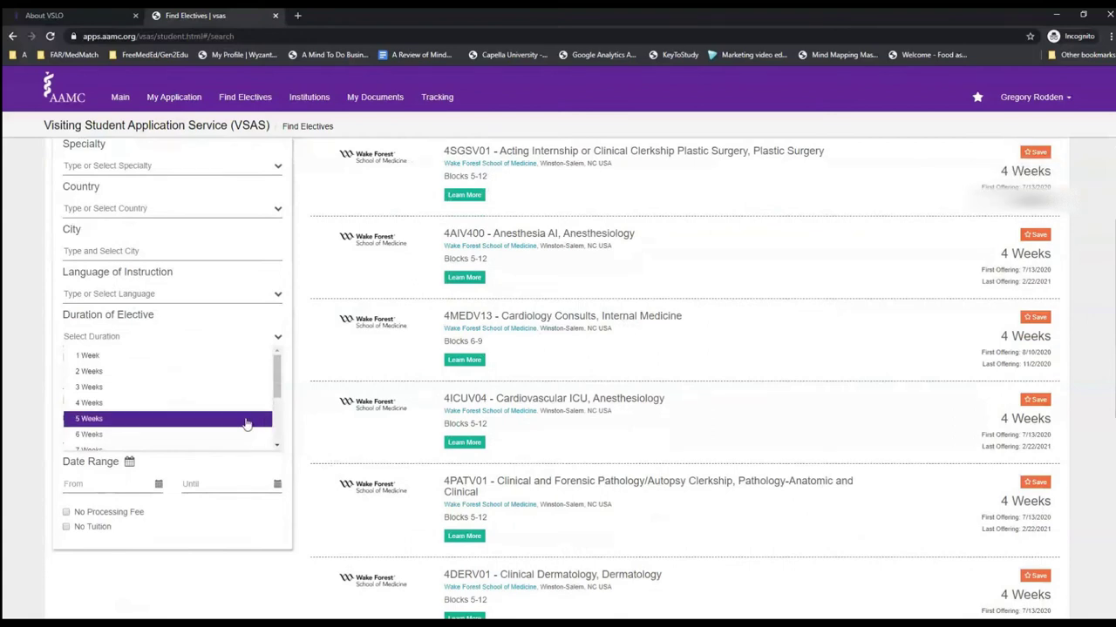
scroll(167, 381, down, 3)
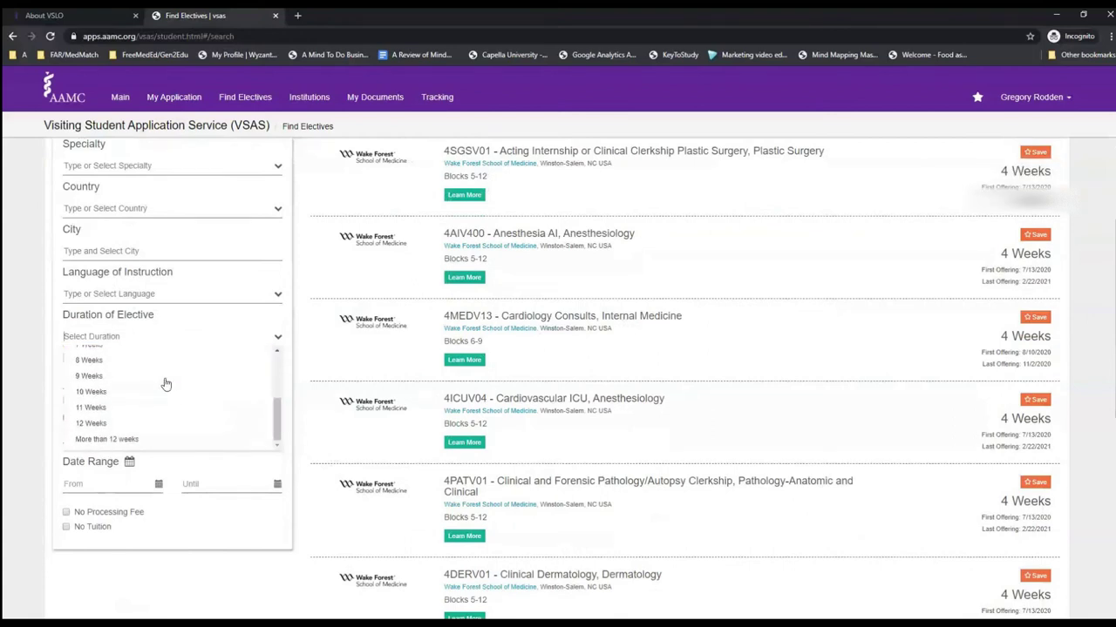
scroll(165, 383, down, 1)
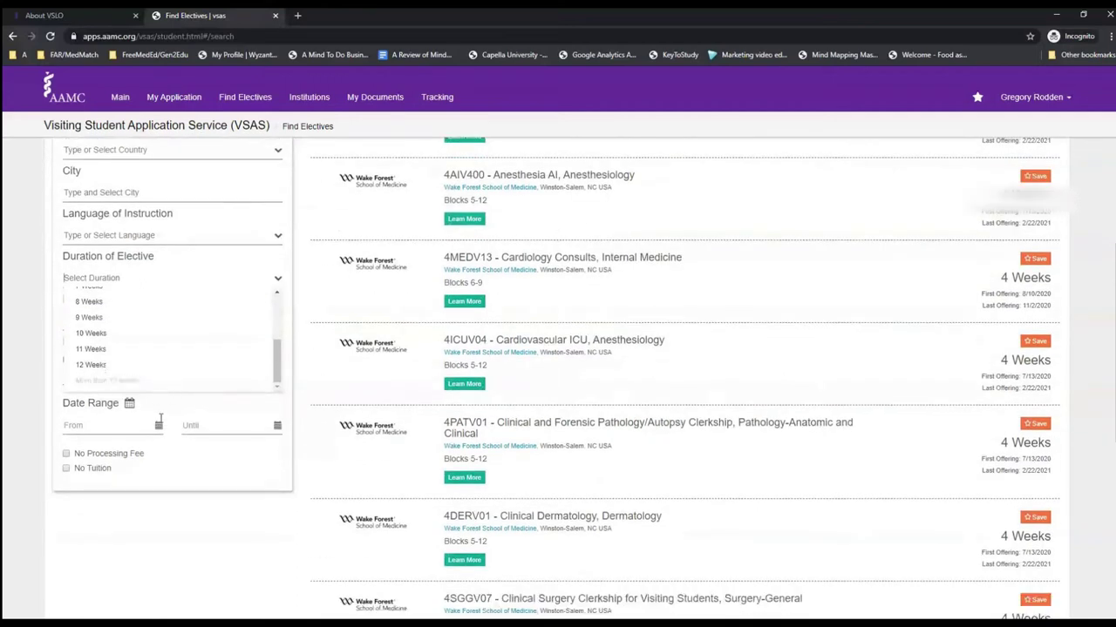
click(183, 482)
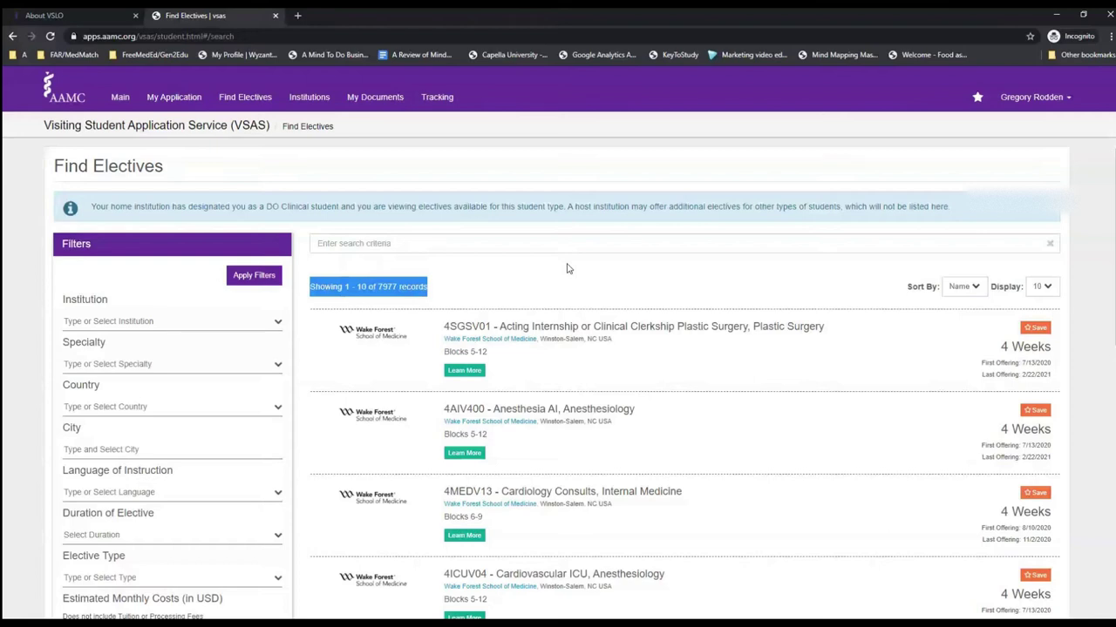
Step: Filter electives to No Processing Fee and No Tuition, narrowing results to 3370
click(566, 268)
scroll(366, 383, down, 3)
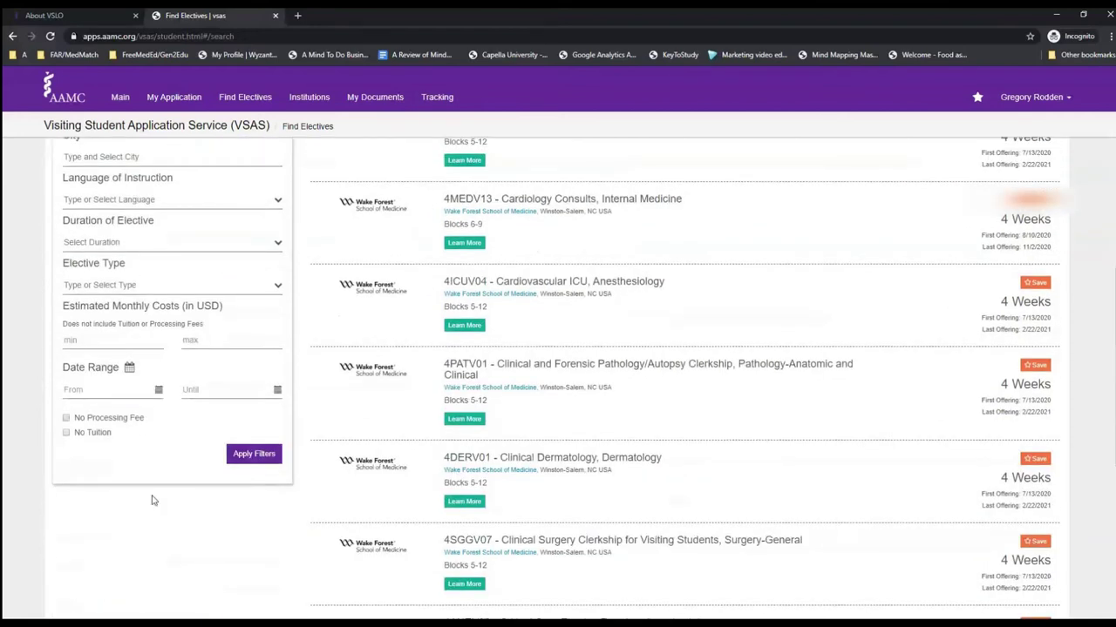
click(66, 418)
click(67, 433)
click(248, 460)
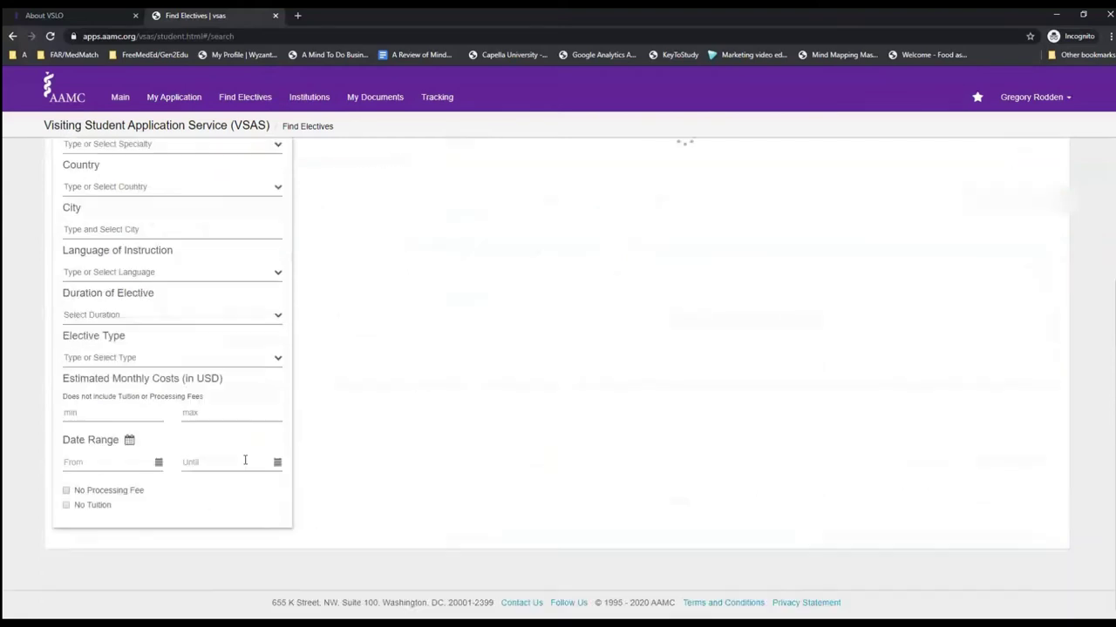
scroll(442, 452, up, 3)
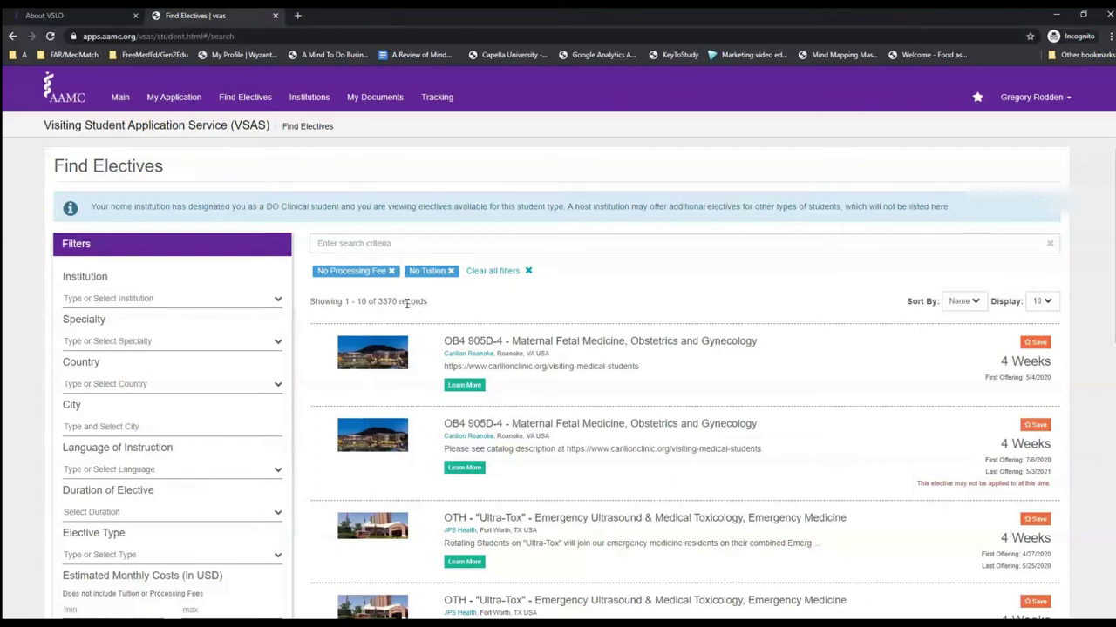
Step: Apply a 1000 USD maximum estimated monthly cost filter, leaving 397 electives
scroll(382, 436, down, 3)
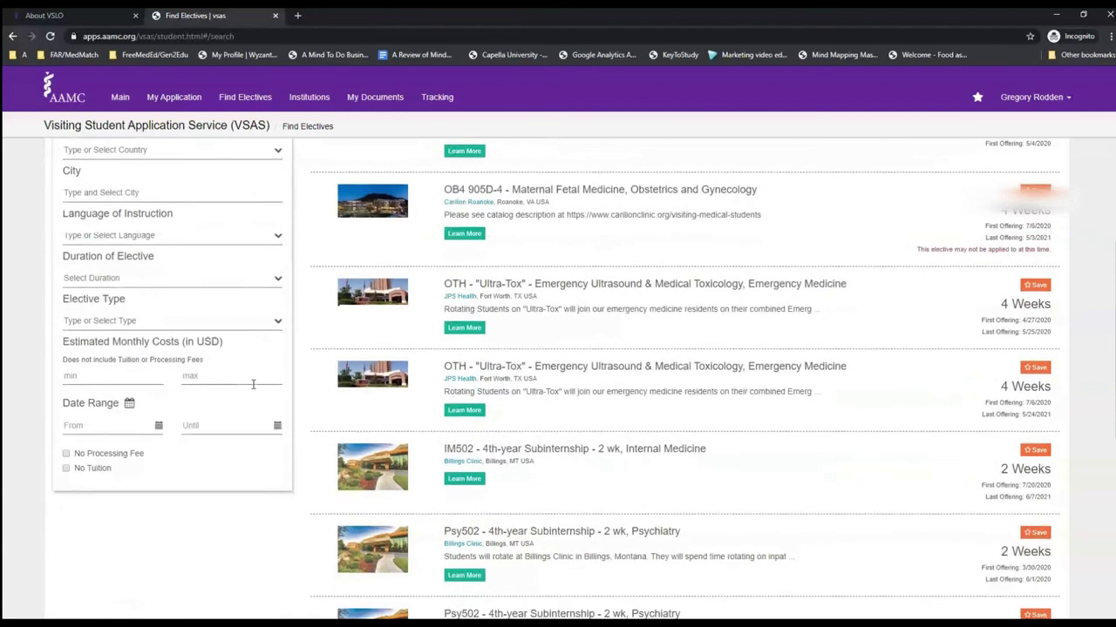
click(134, 380)
key(Tab)
text(1000)
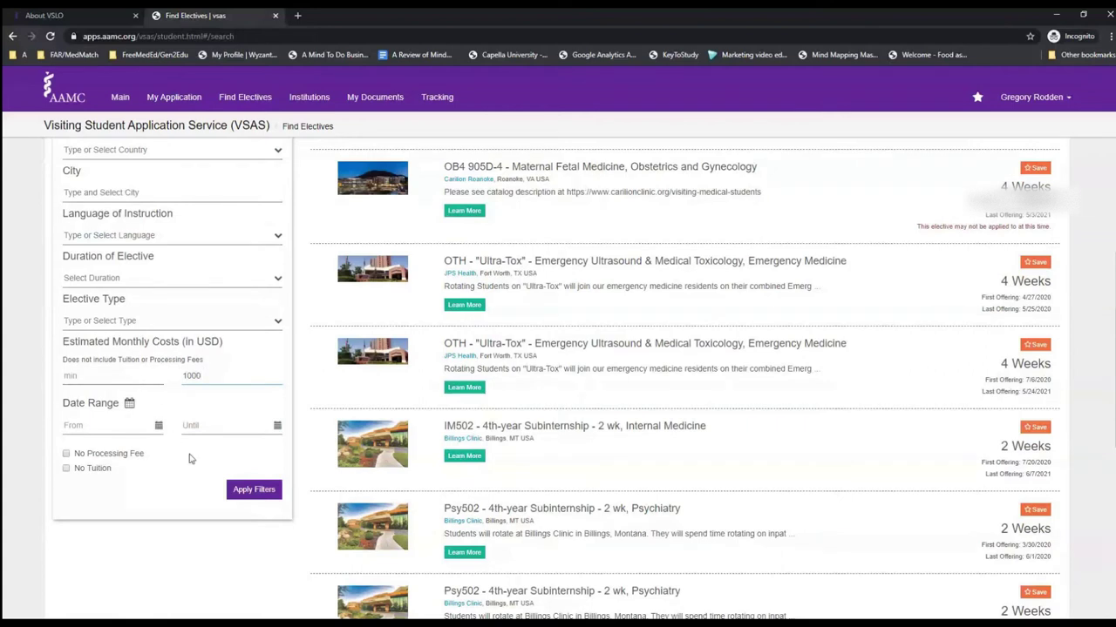
click(254, 490)
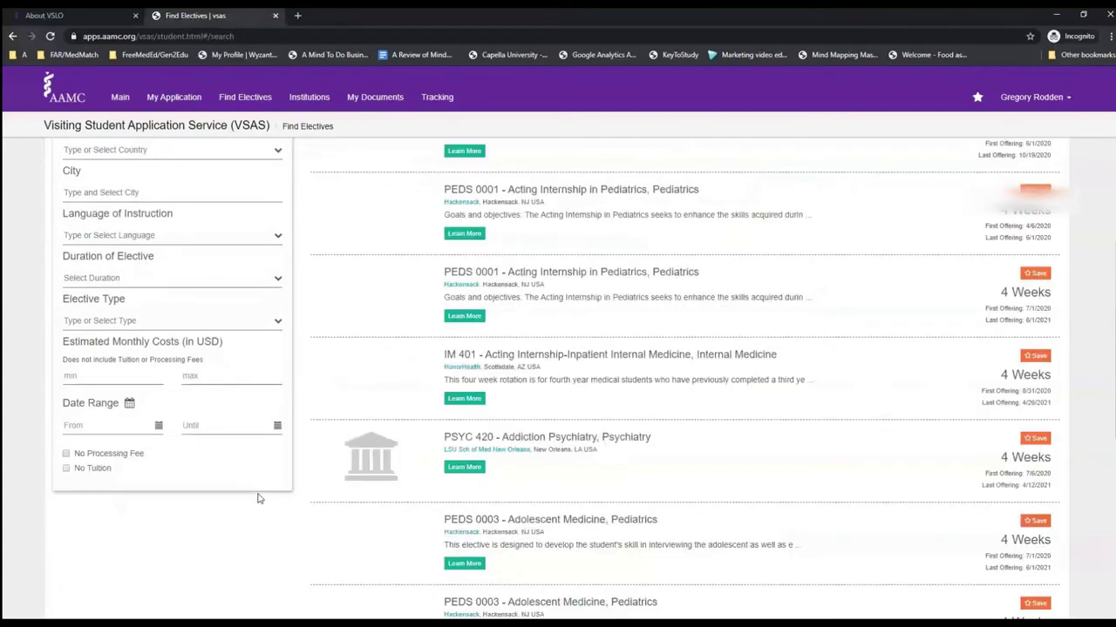
scroll(313, 484, up, 2)
scroll(313, 483, up, 1)
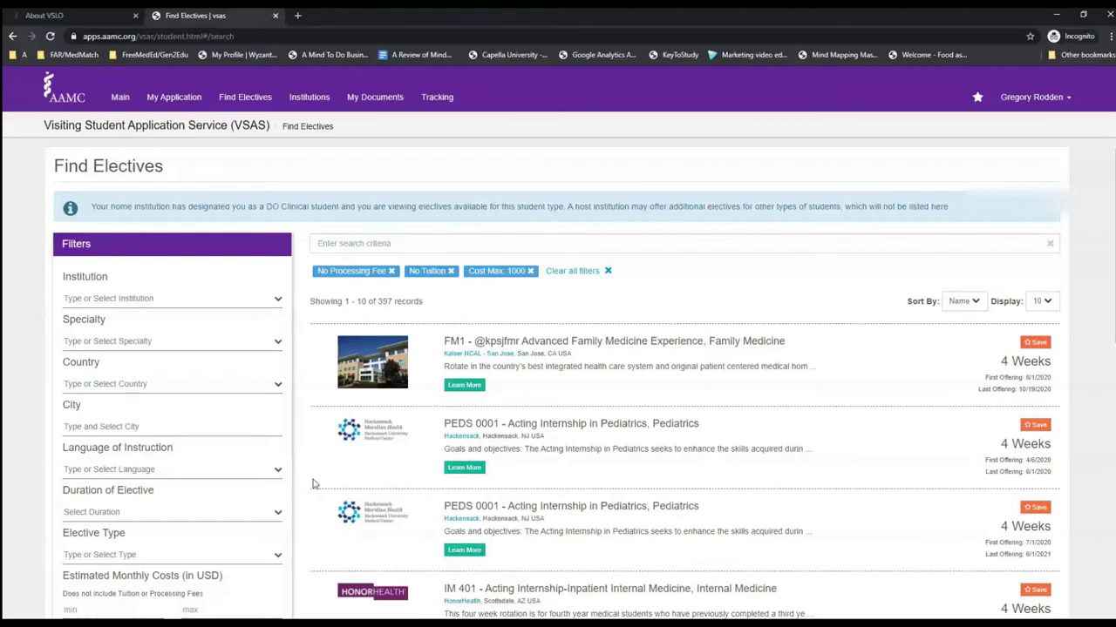
Step: Open the details for PSYC 9710 - Advanced Adult Psychiatry from the 397 results
scroll(313, 484, down, 3)
scroll(313, 484, up, 3)
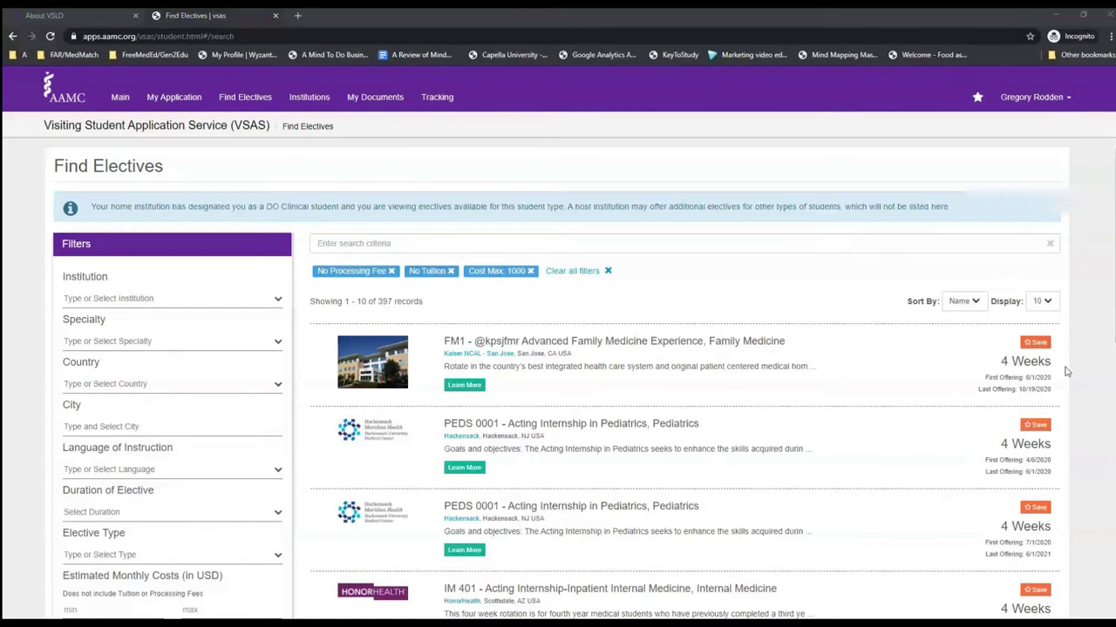
scroll(1065, 372, down, 5)
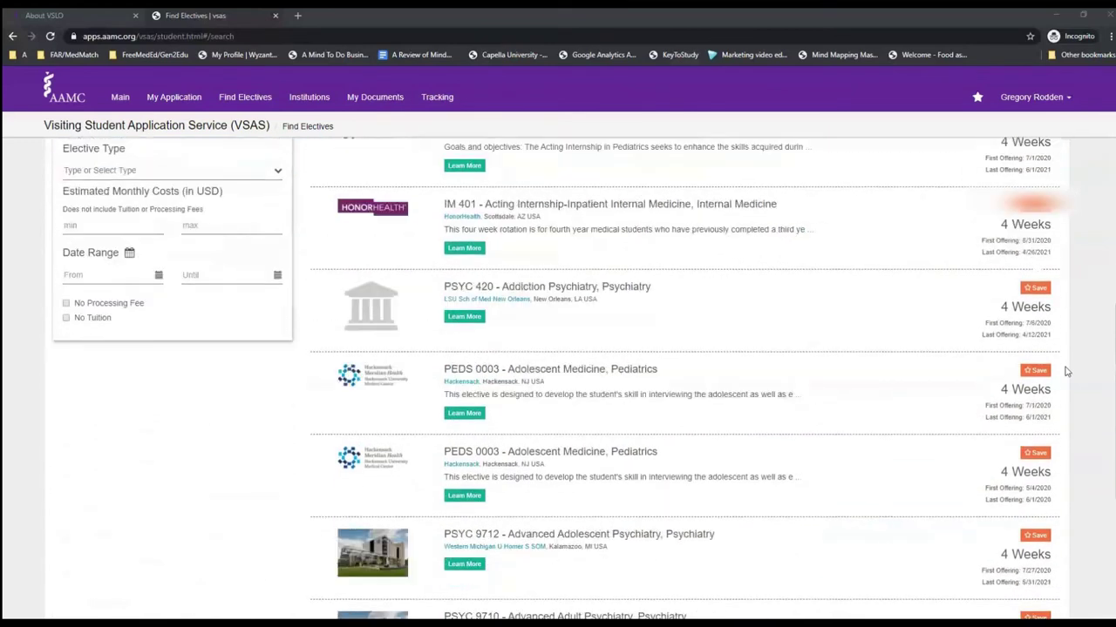
scroll(1065, 372, down, 3)
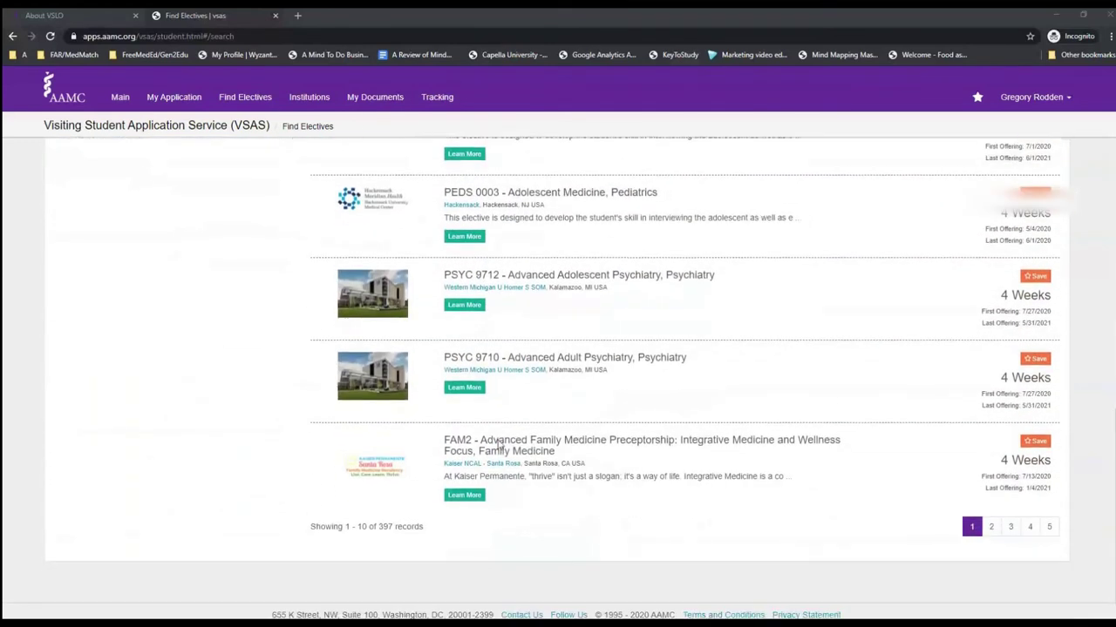
scroll(980, 471, down, 1)
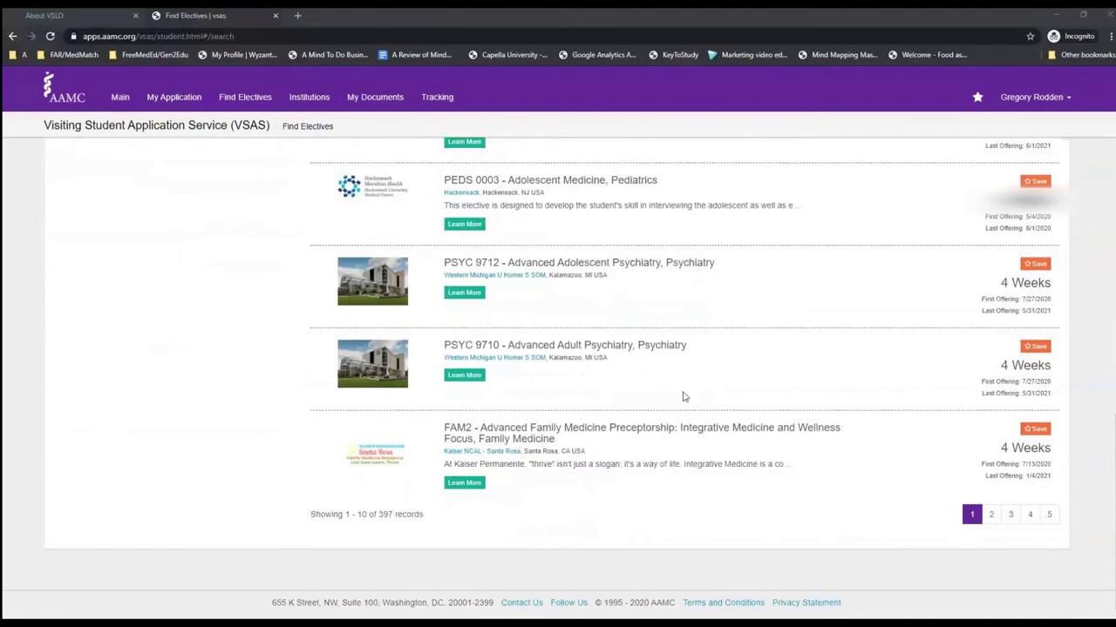
click(464, 376)
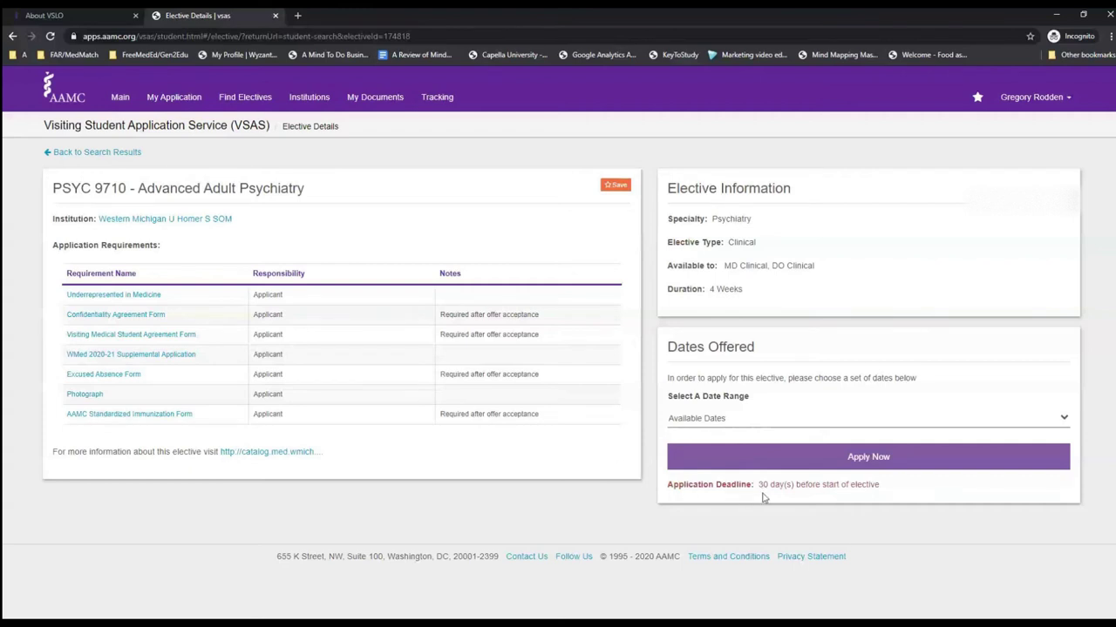
Step: Choose an available date range for PSYC 9710 in the Select A Date Range dropdown
click(755, 426)
Step: Add PSYC 9710 to the application and review the resulting application pages
click(758, 452)
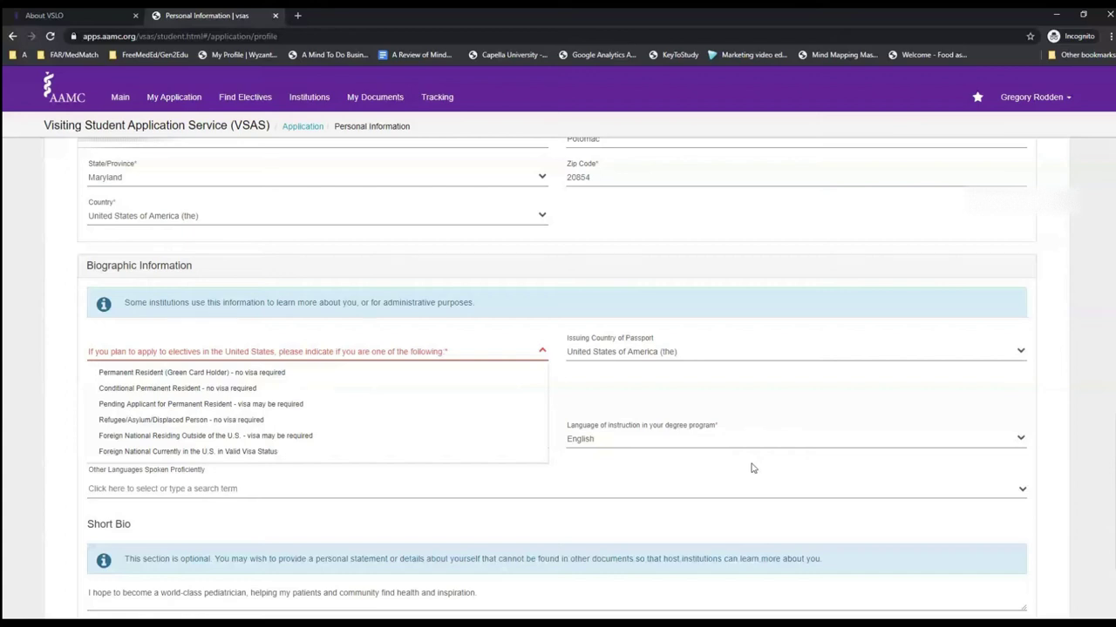
scroll(753, 468, down, 1)
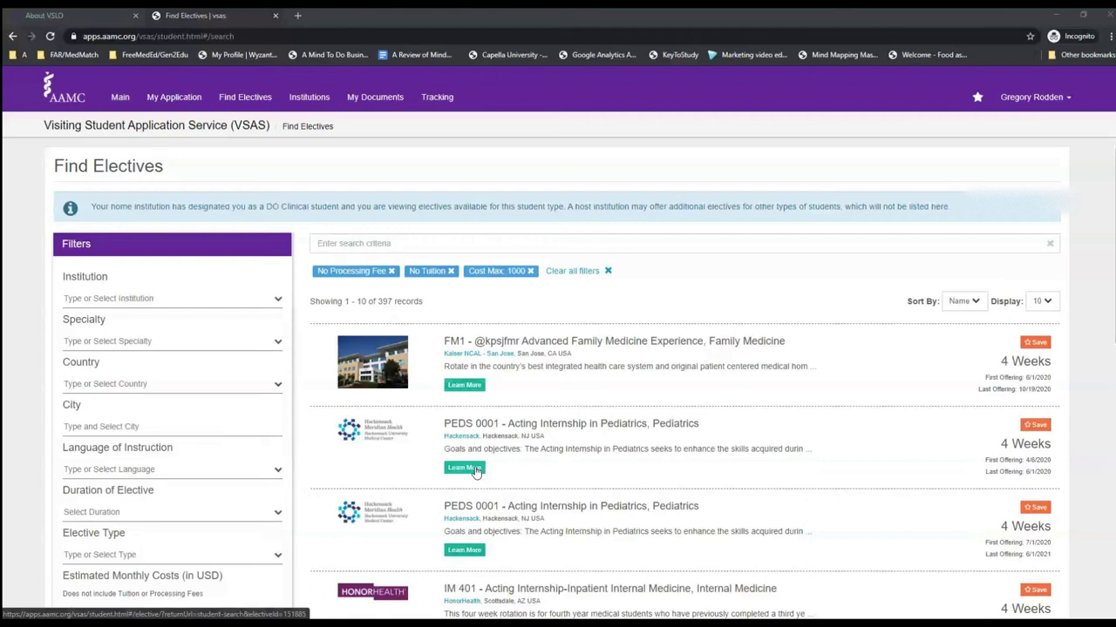
Step: Add Neuroradiology and Abdominal Radiology as specialty filters, which returns 0 records
scroll(475, 471, down, 1)
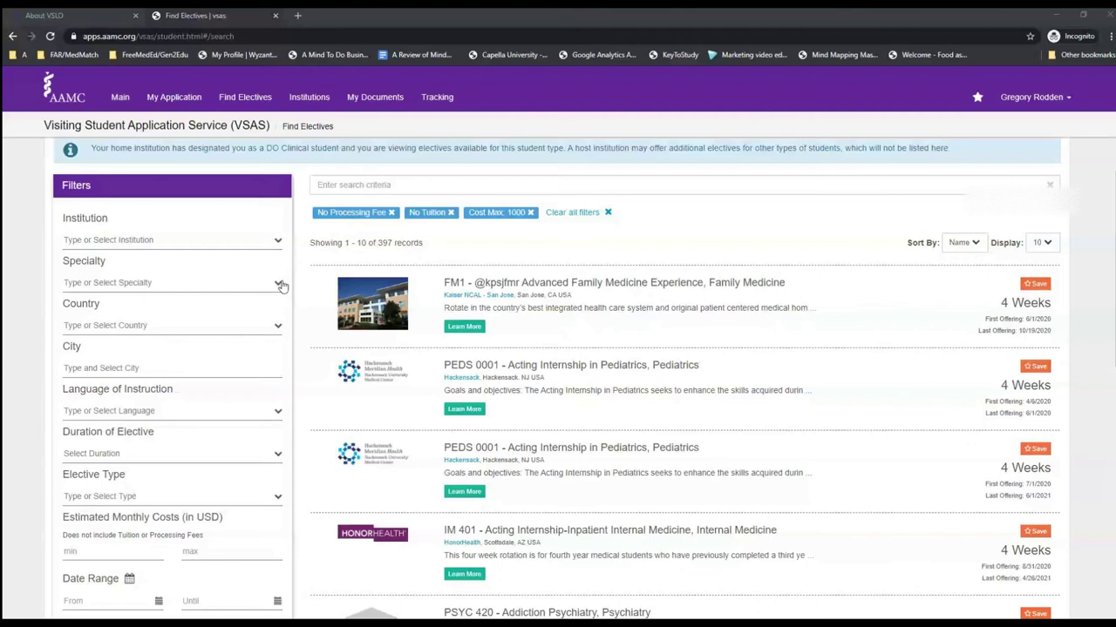
click(278, 284)
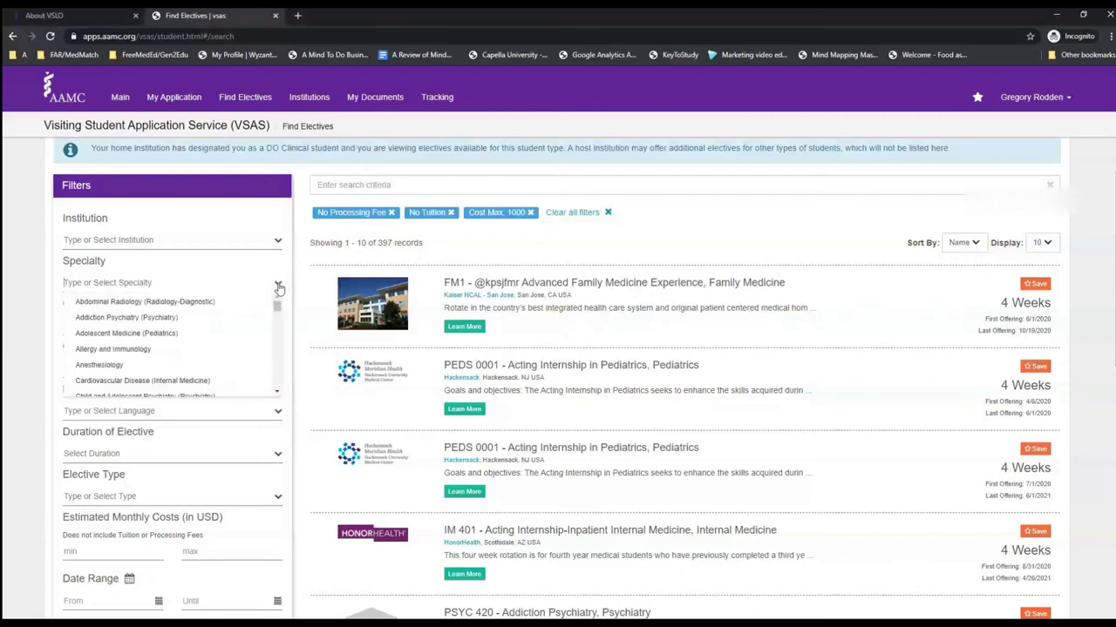
scroll(247, 329, down, 10)
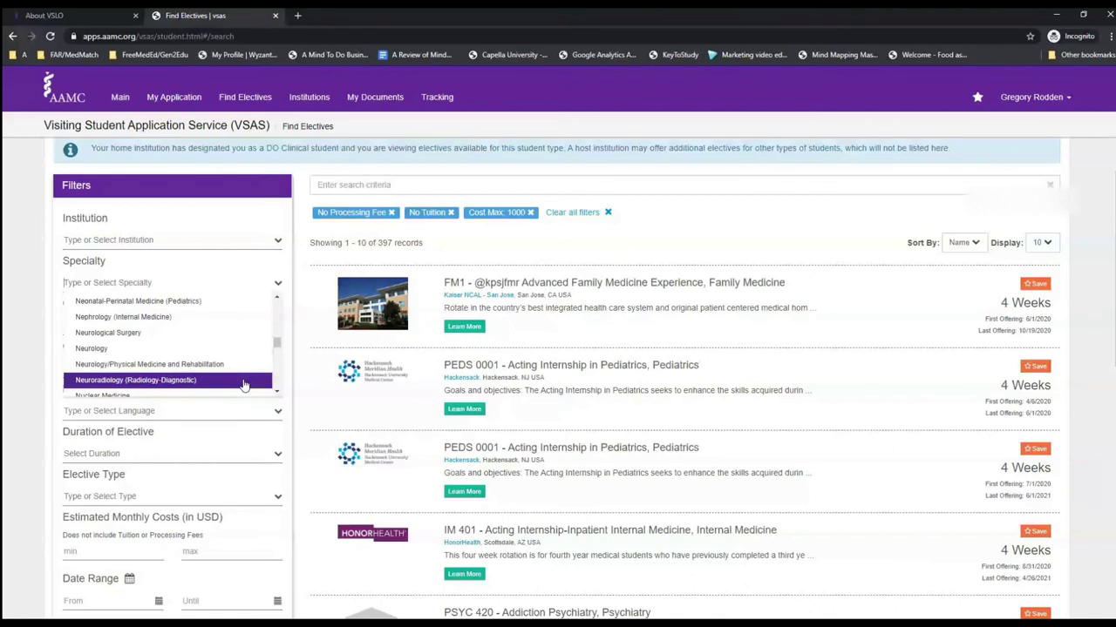
click(244, 383)
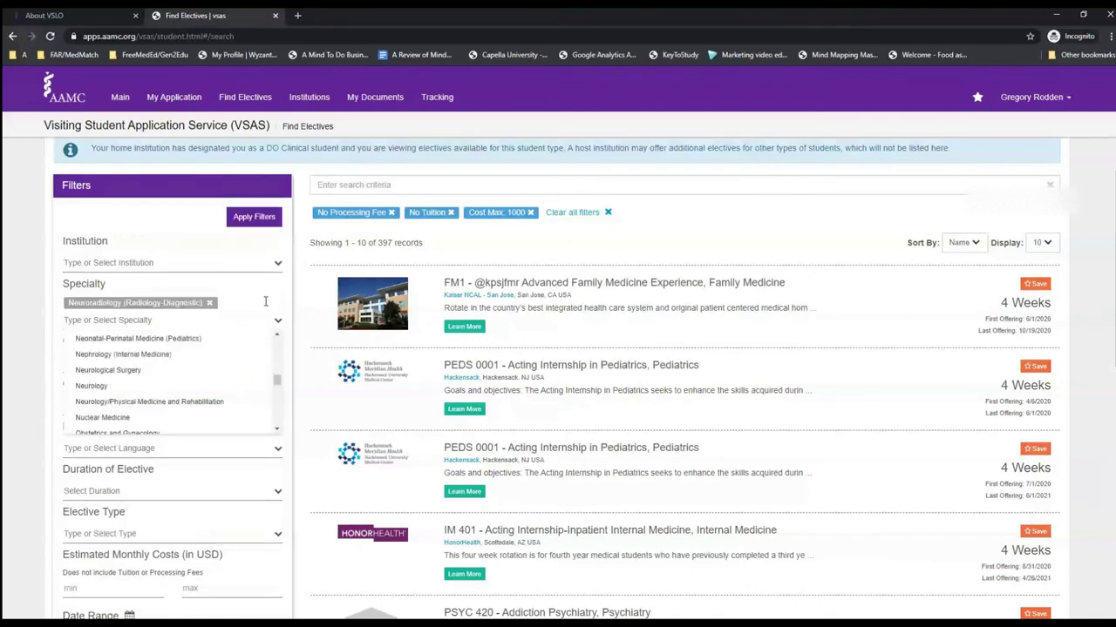
scroll(264, 353, up, 10)
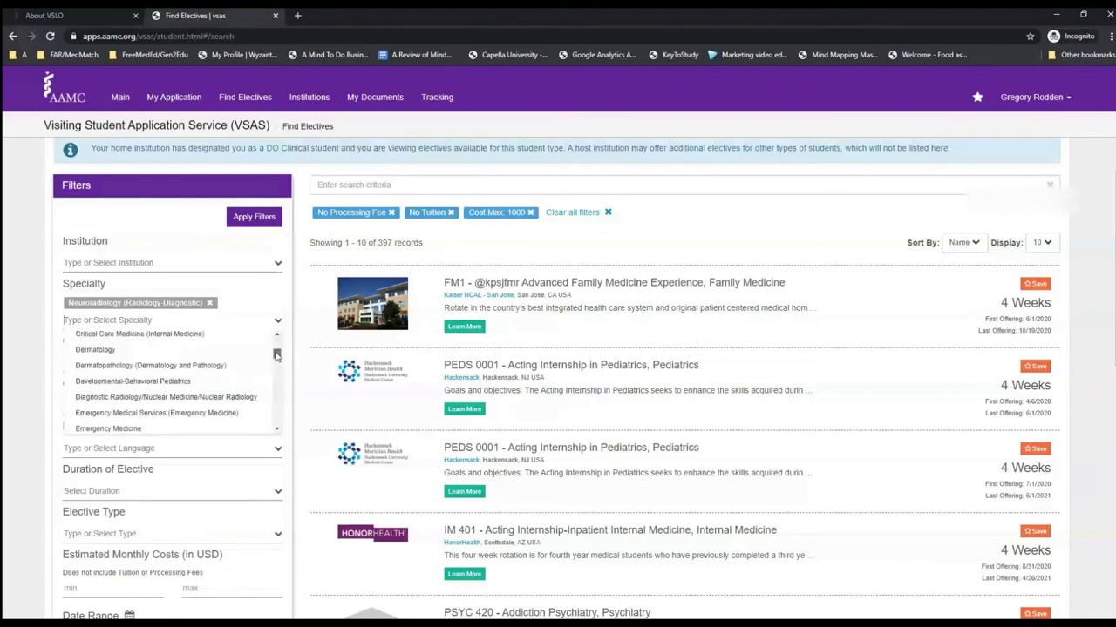
click(254, 339)
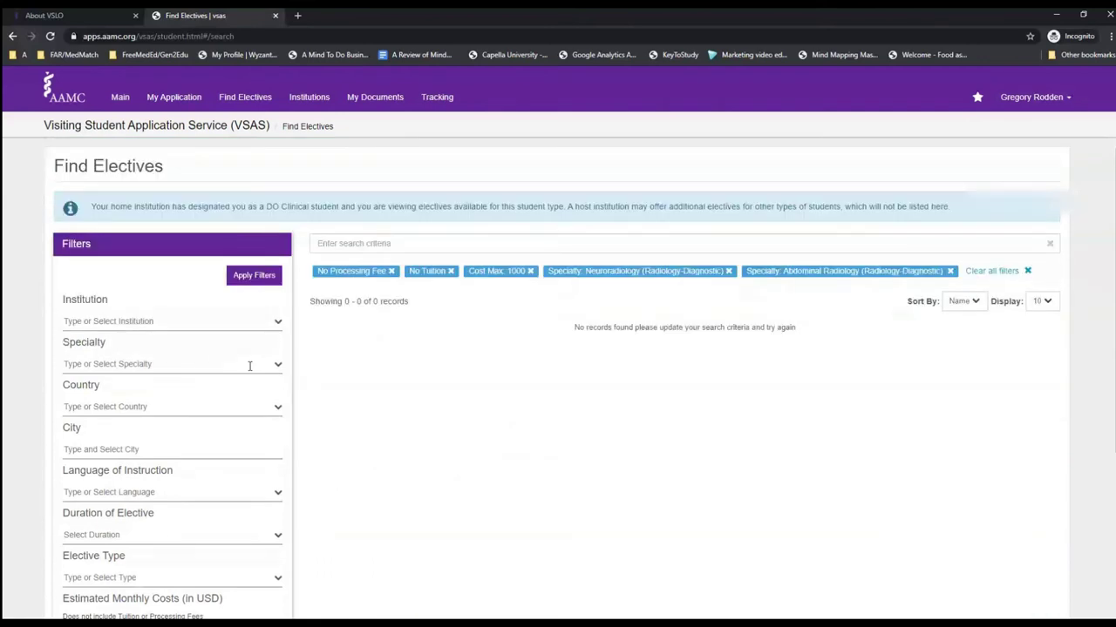
Step: Filter by Interventional Radiology-Independent, -Integrated, and Vascular and Interventional Radiology specialties
click(250, 366)
text(Interv)
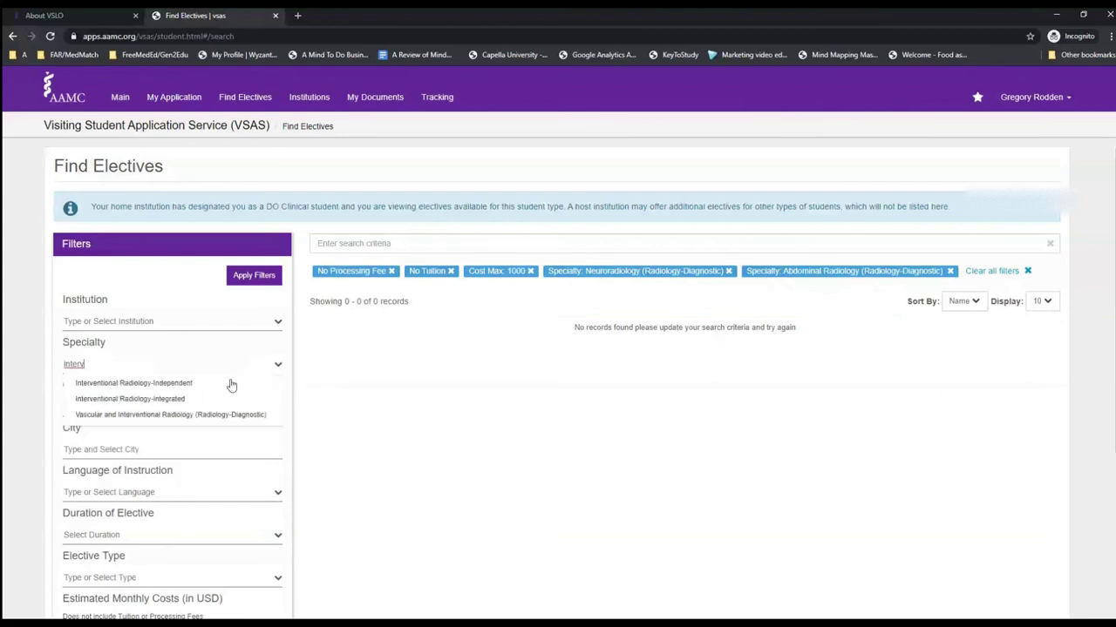
click(230, 384)
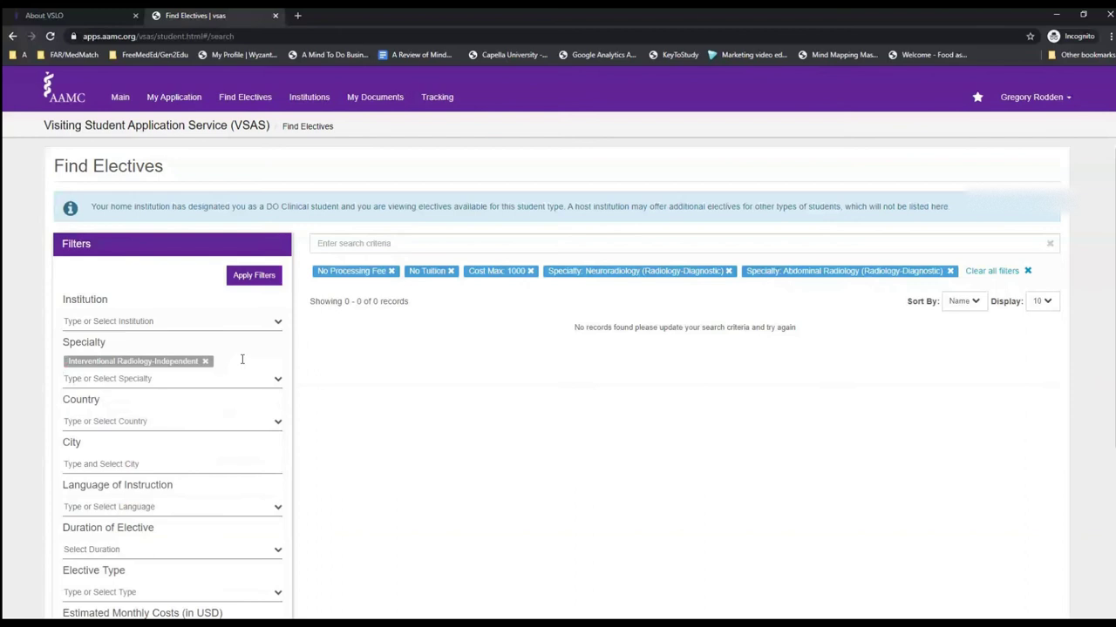
click(232, 376)
text(interv)
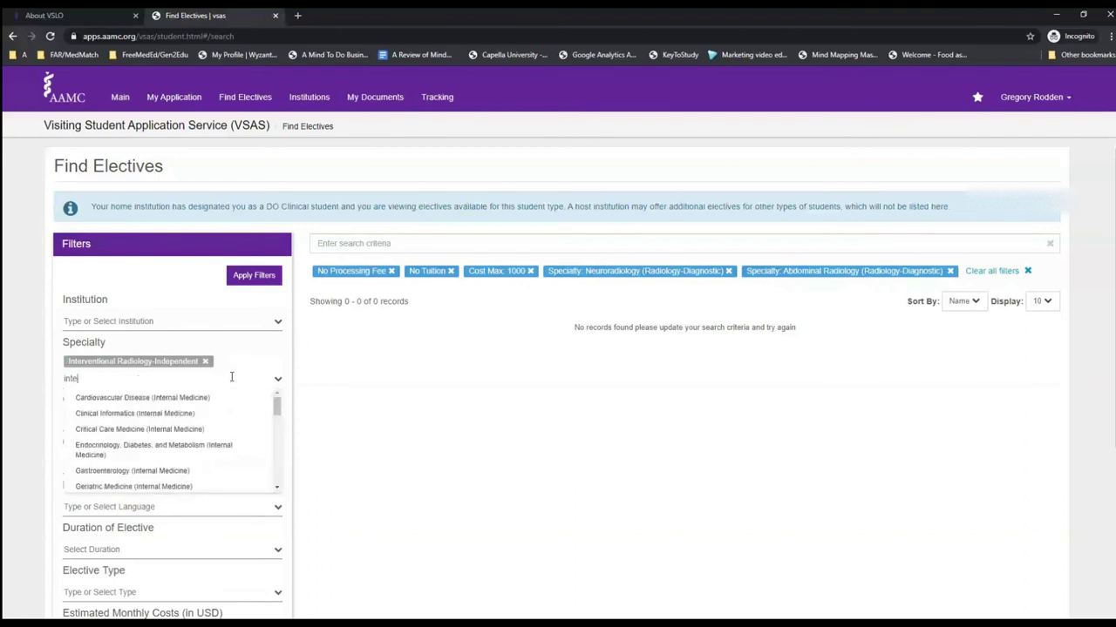
click(211, 398)
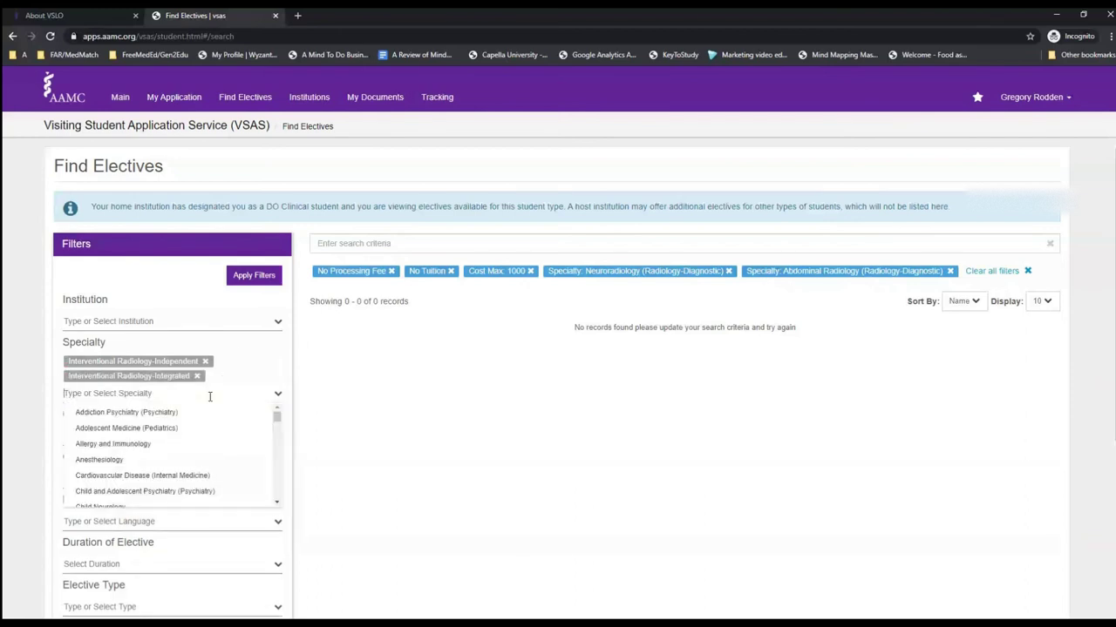
text(interv)
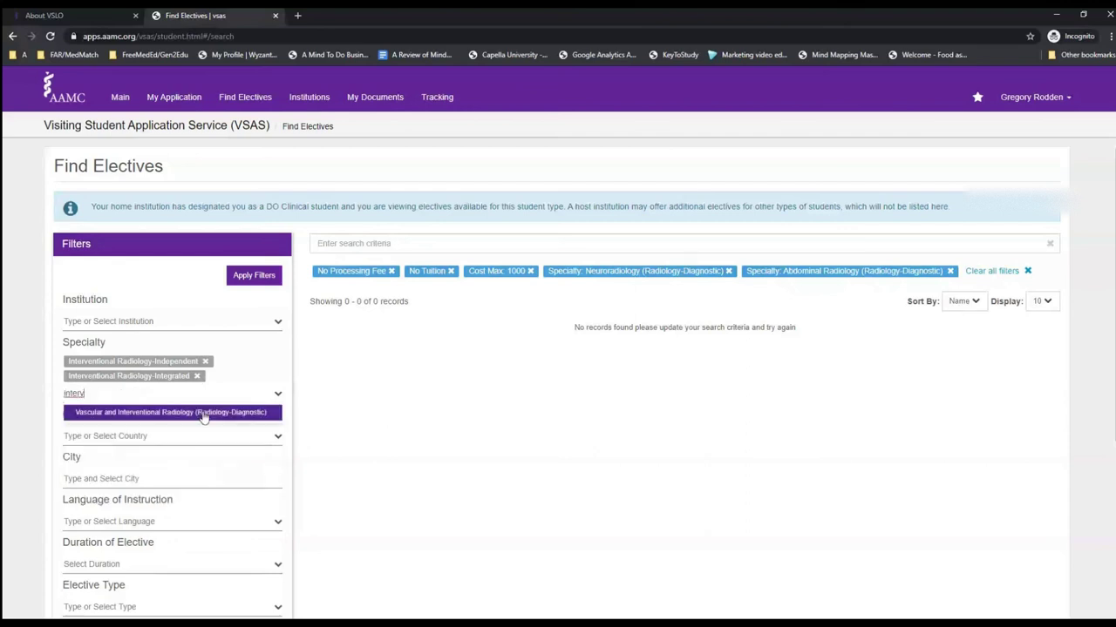
click(204, 411)
click(323, 373)
scroll(273, 465, down, 4)
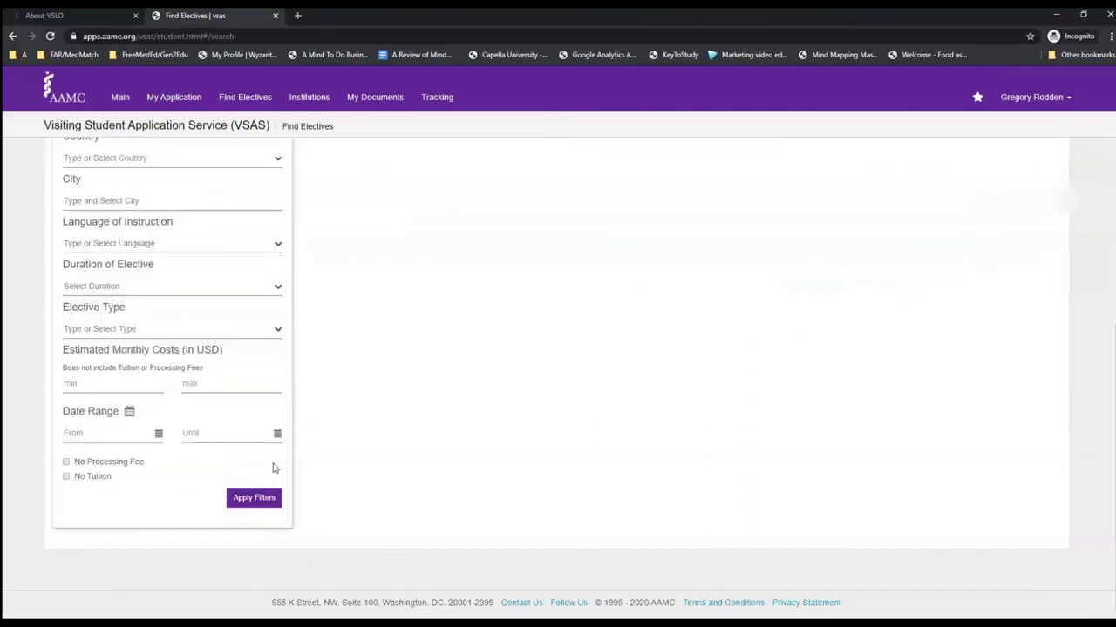
click(254, 498)
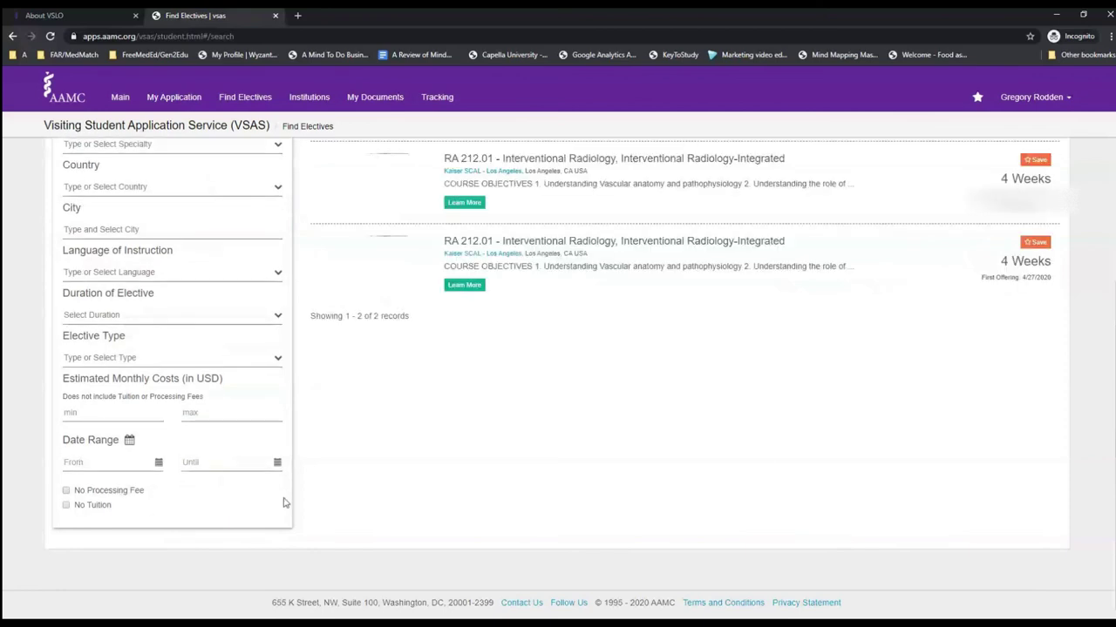
scroll(281, 501, up, 4)
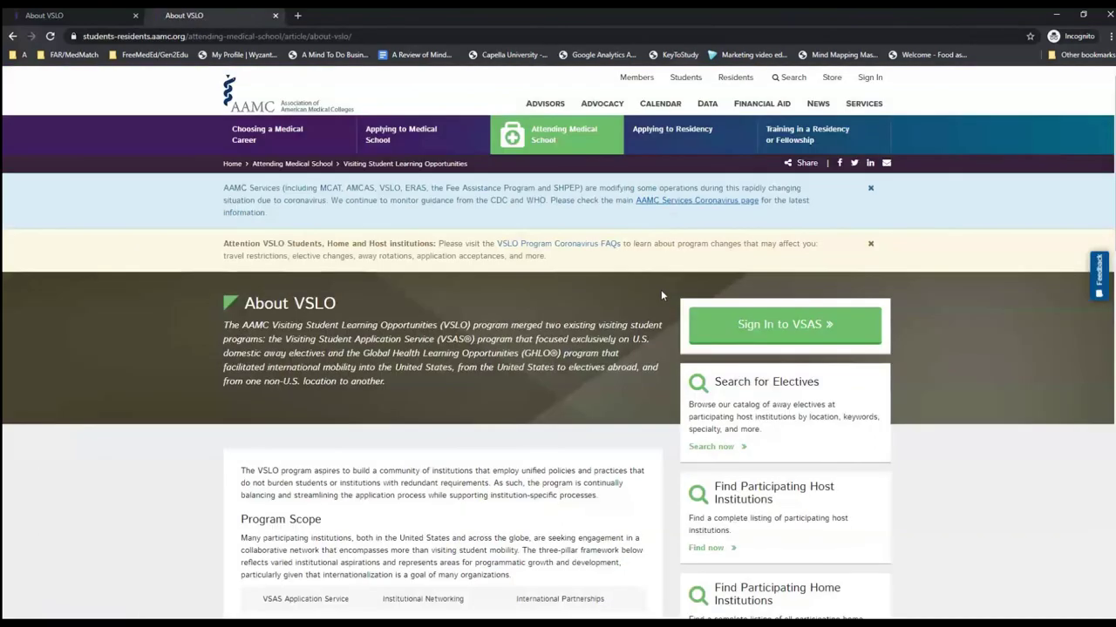
Step: Scroll the About VSLO page down to the new VSLO features Q&A and FAQ sections
scroll(660, 289, down, 3)
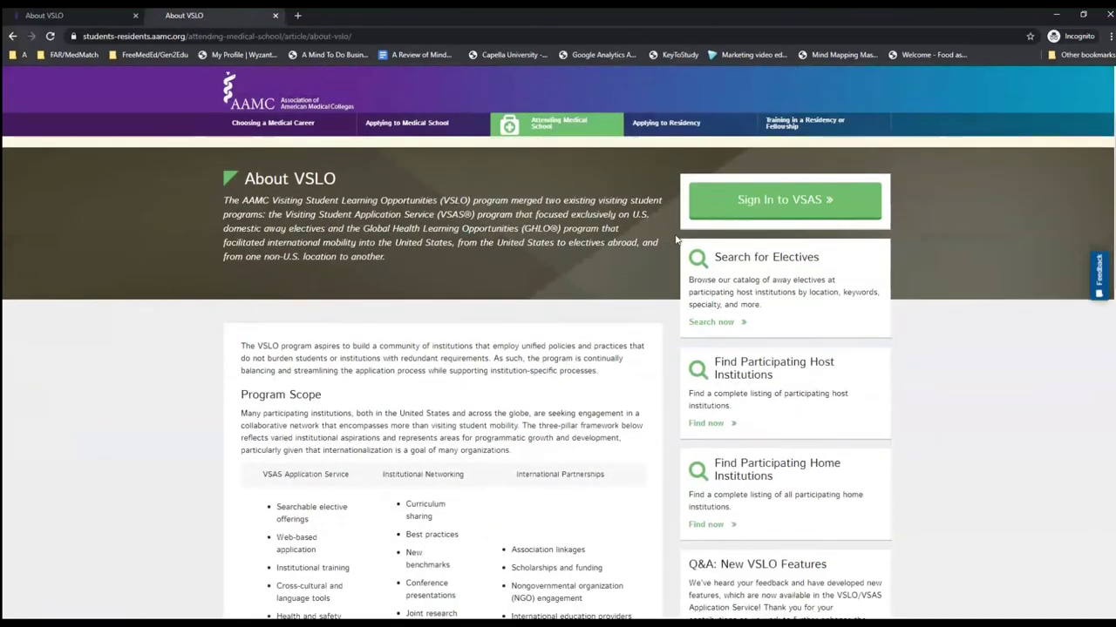
scroll(676, 239, down, 1)
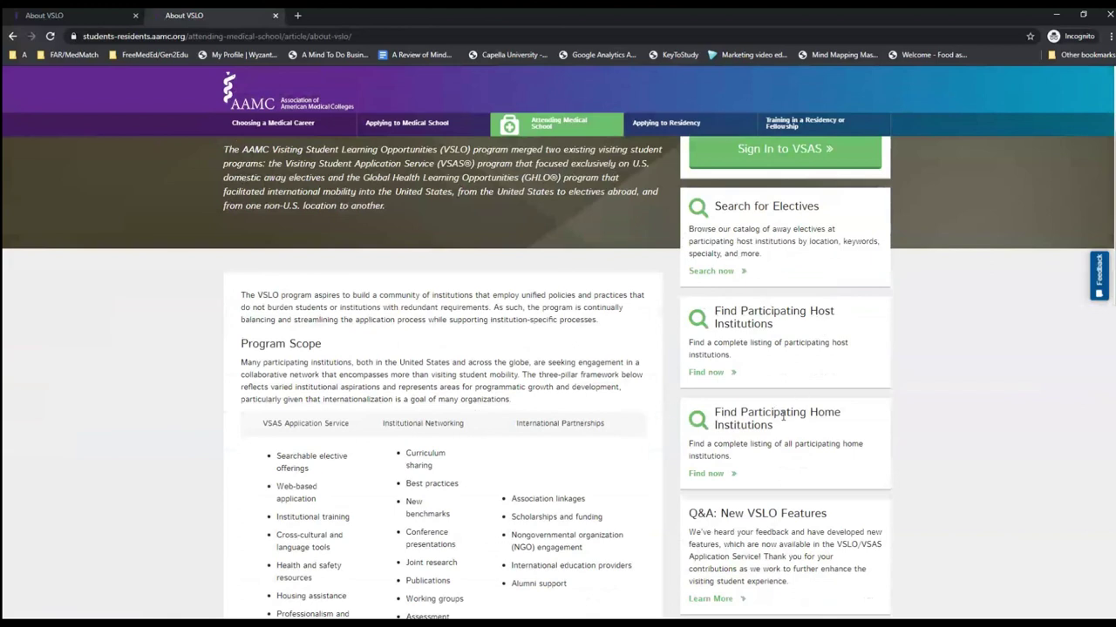
scroll(739, 491, down, 2)
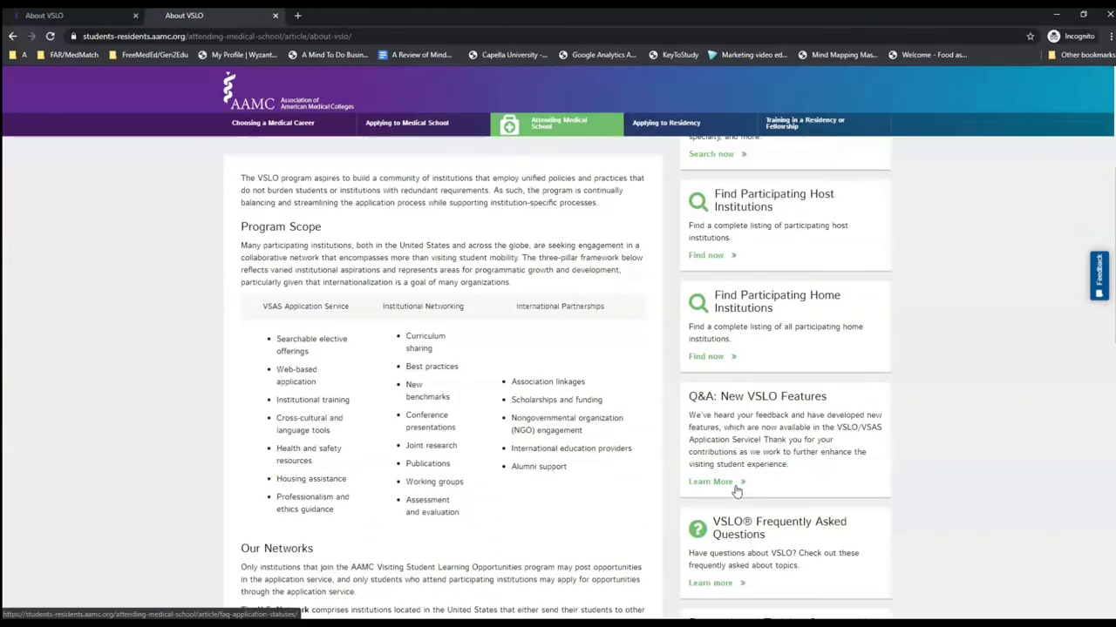